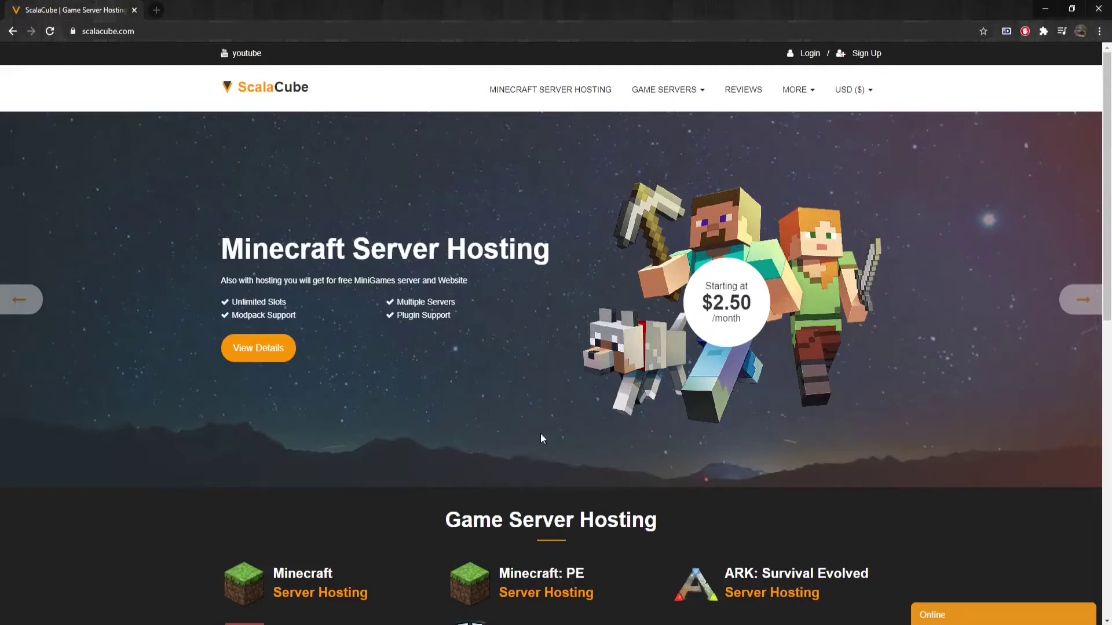
Sign in, manage the Eris 3943 Minecraft game server and reach its Settings page
click(809, 53)
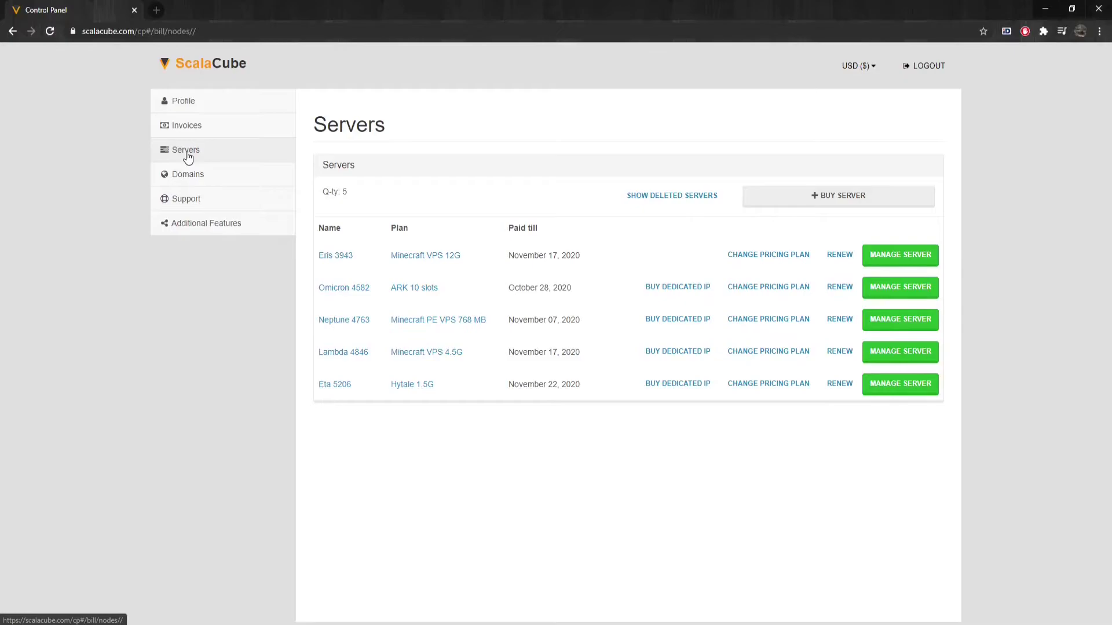
click(901, 255)
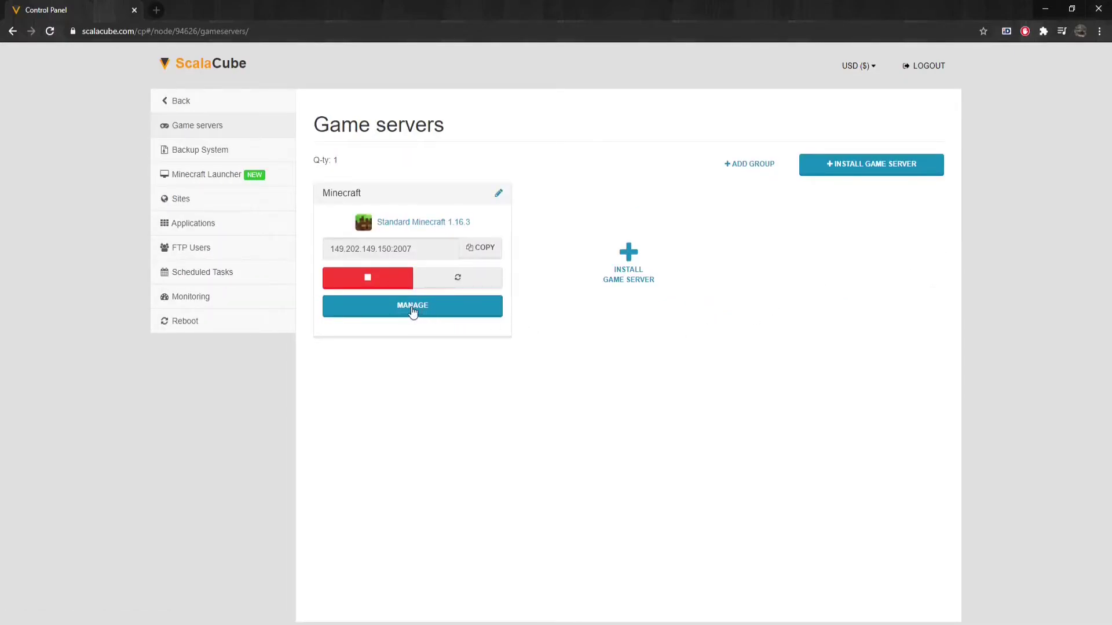
click(412, 310)
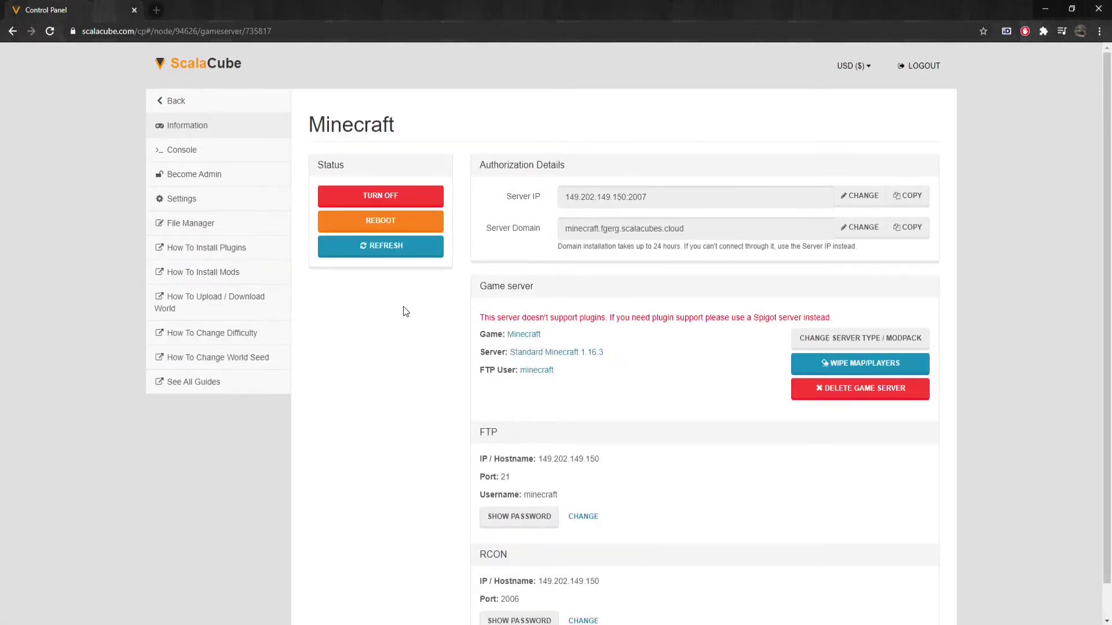
click(182, 199)
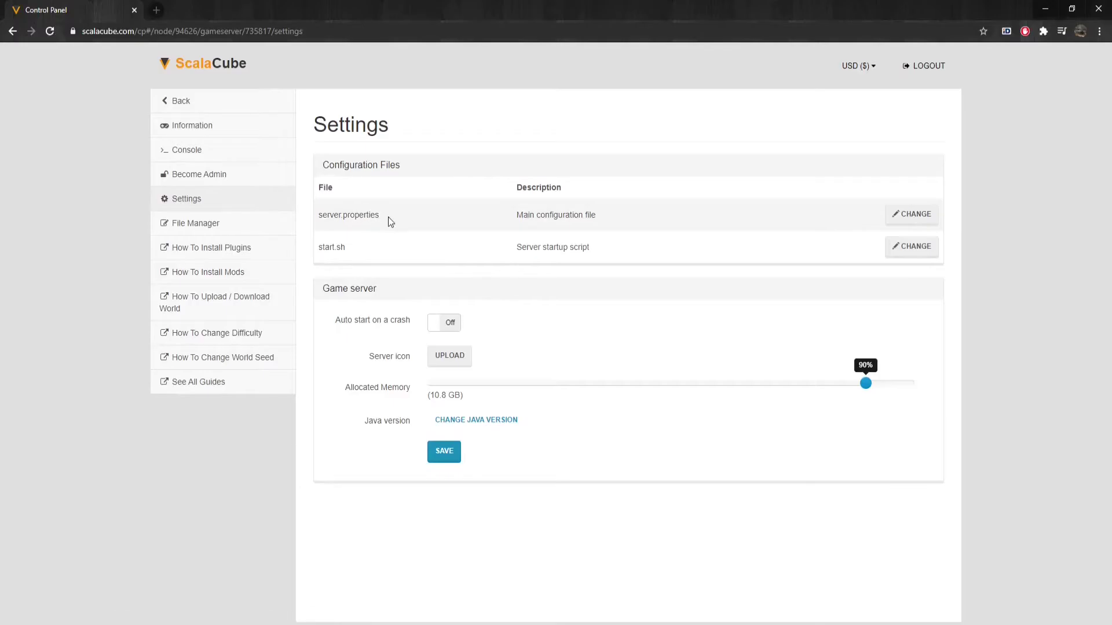
Replace the motd value 'A Minecraft Server' in server.properties with '\u00A76Welcome to Scalacube!'
click(913, 218)
scroll(591, 313, down, 5)
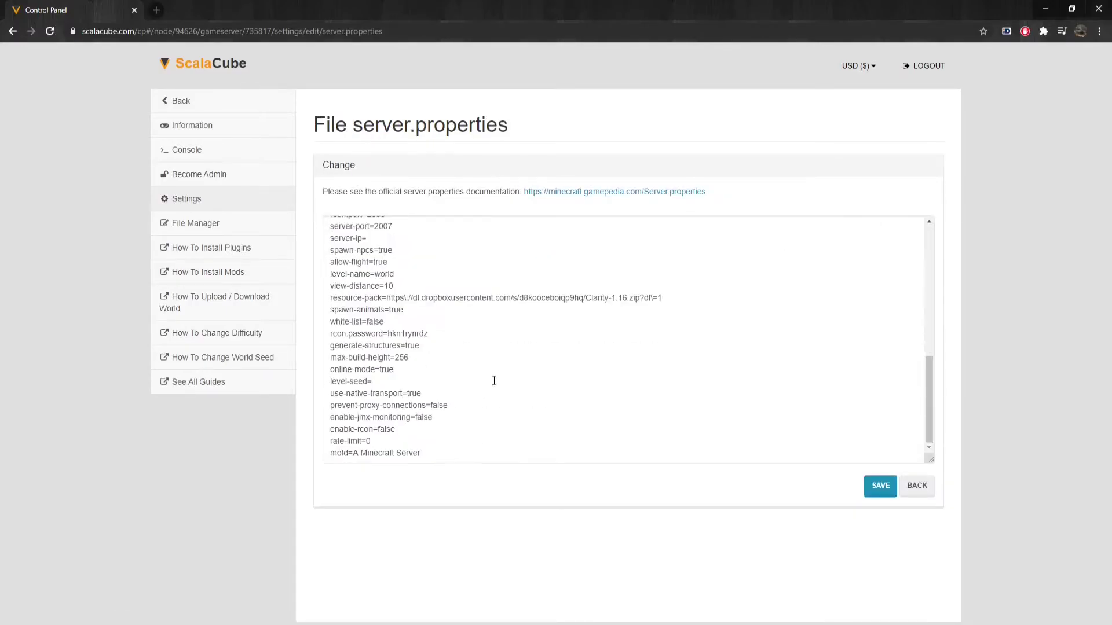
drag(421, 452, 352, 452)
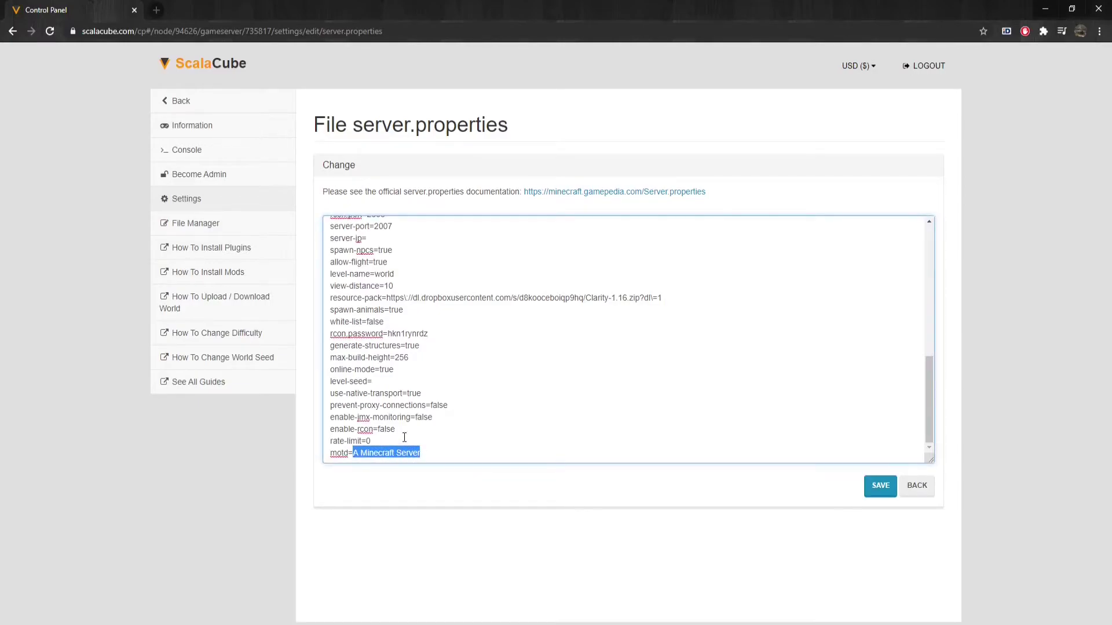
text(\u00A76Welcome to Scalacube!)
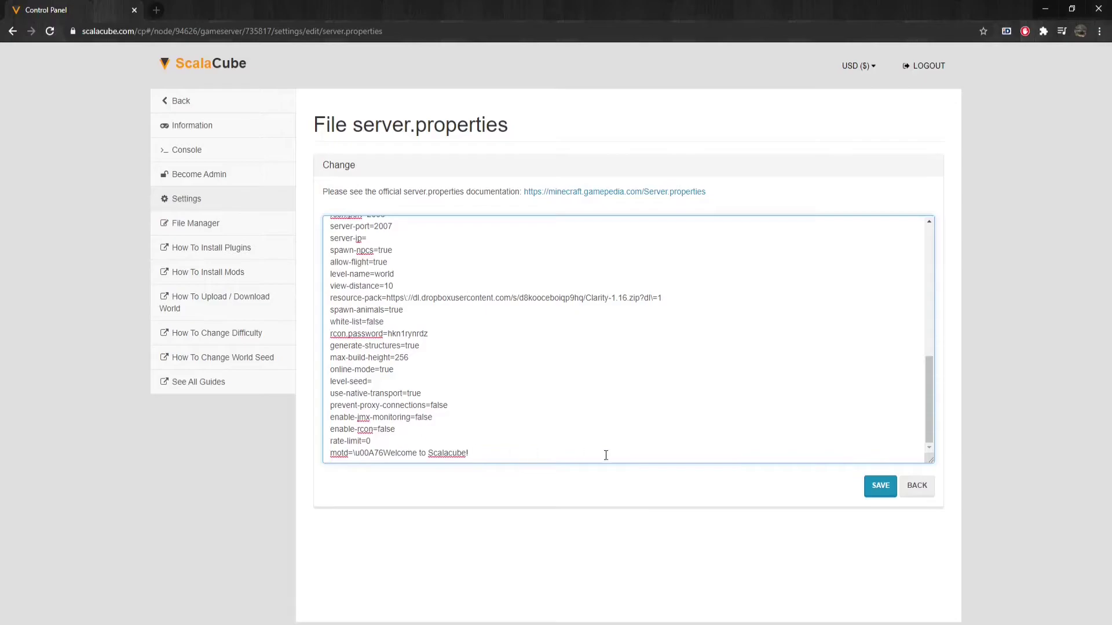
Save server.properties and continue back to the Settings page once processing completes
click(881, 485)
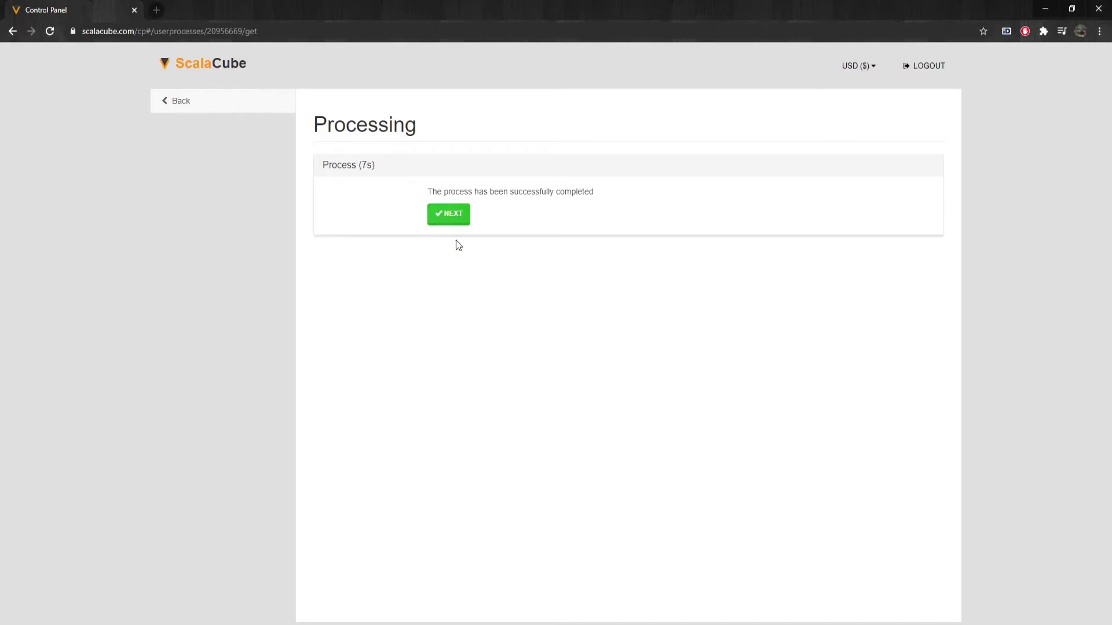
click(447, 217)
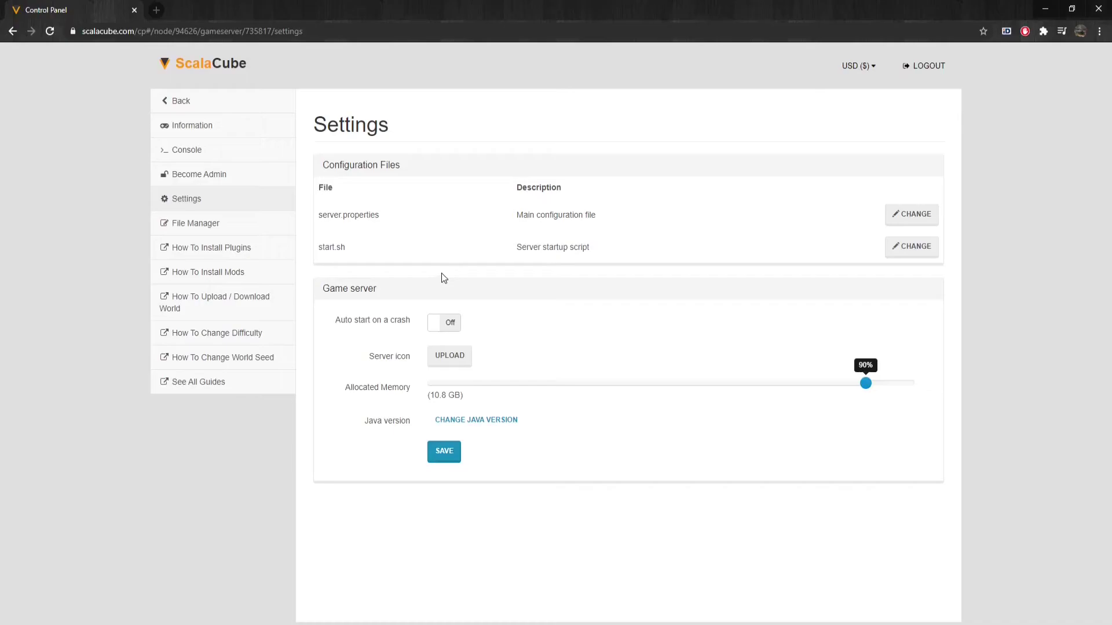
Return to the game servers list and reboot the Minecraft server, confirming the reboot
click(181, 101)
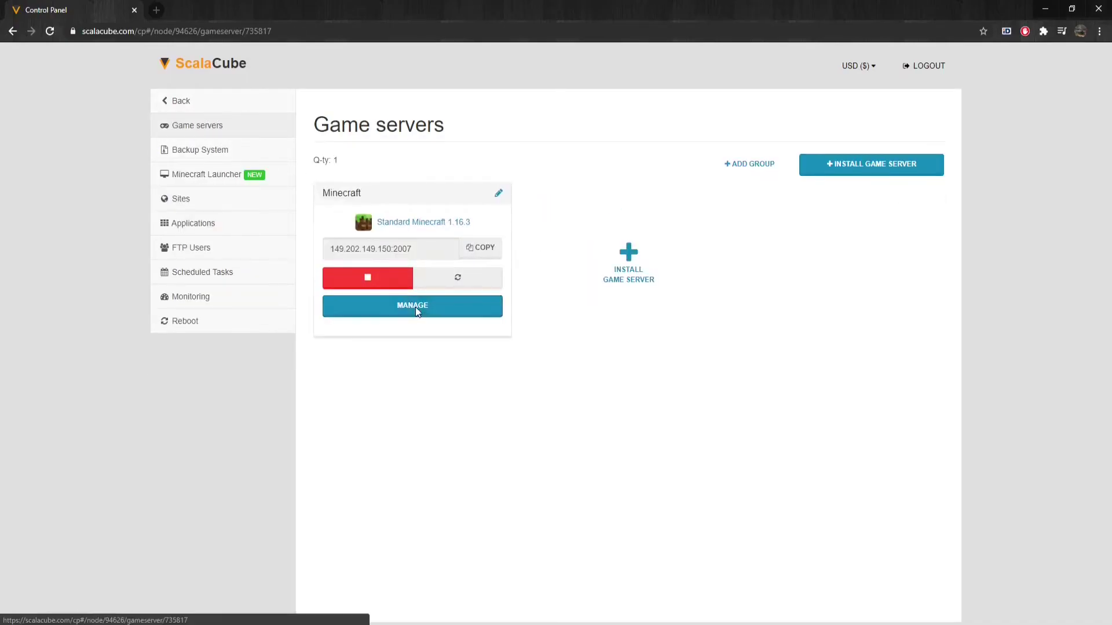
click(413, 305)
click(382, 223)
click(449, 213)
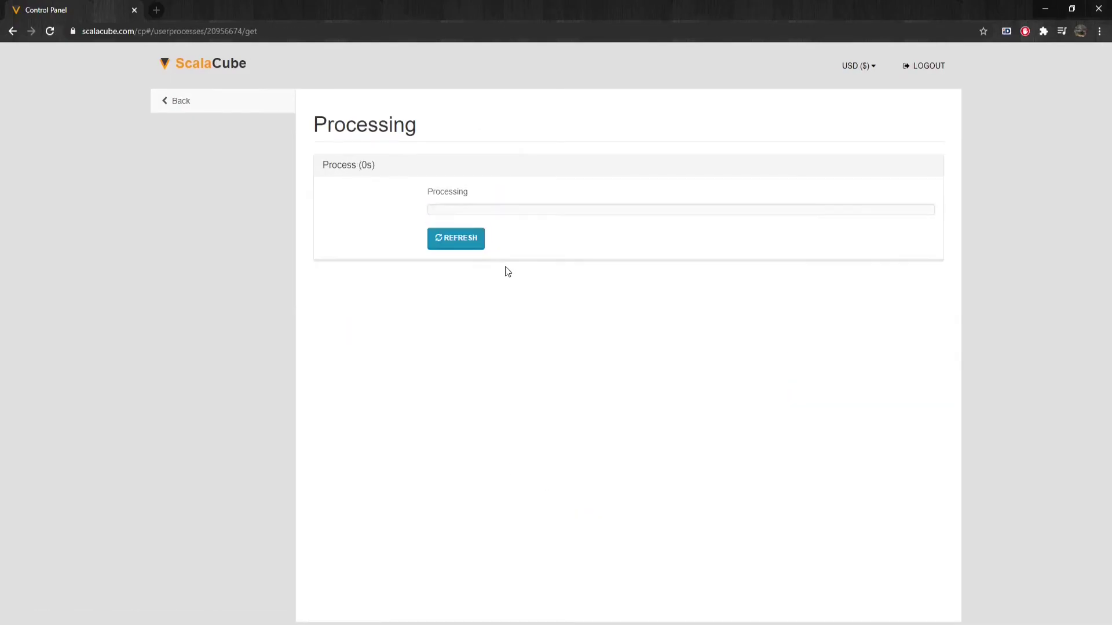